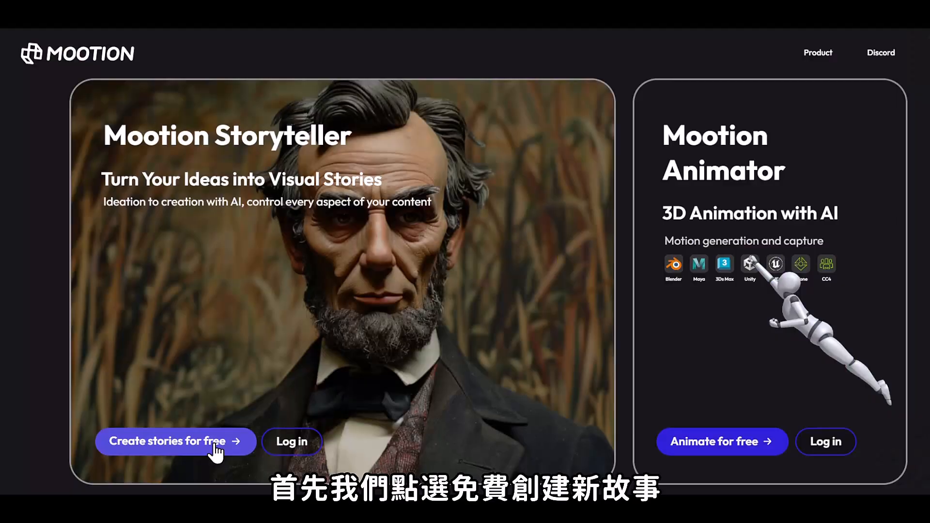
# - Sign up for Mootion Storyteller with a Google account and open story generation from a prompt
pyautogui.click(213, 446)
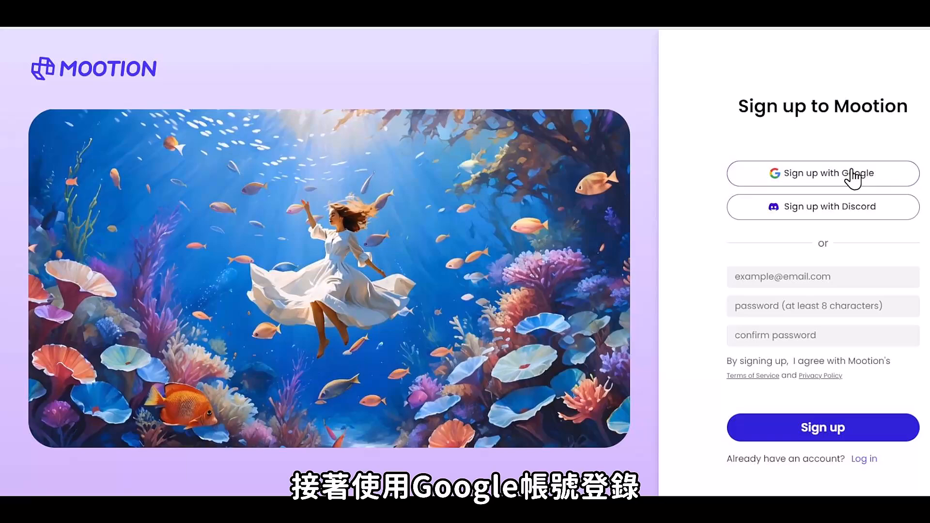
pyautogui.click(852, 179)
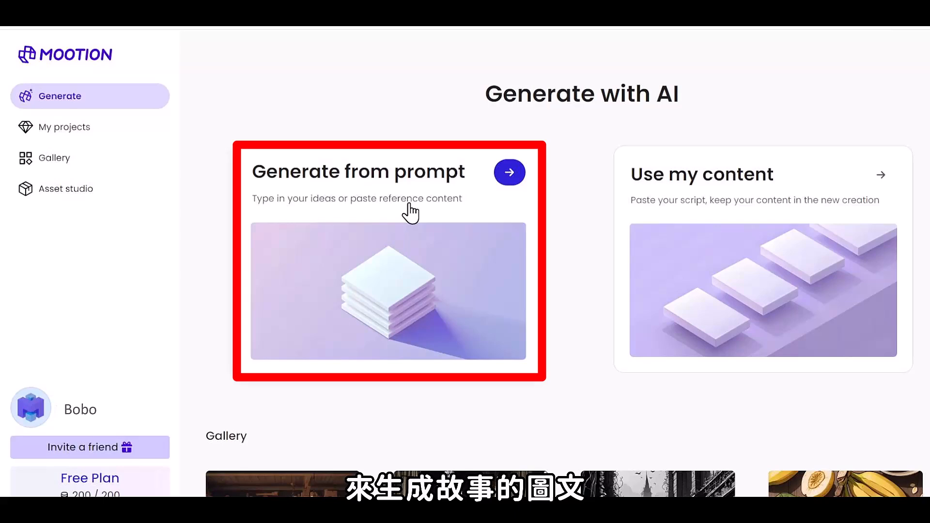
pyautogui.click(410, 211)
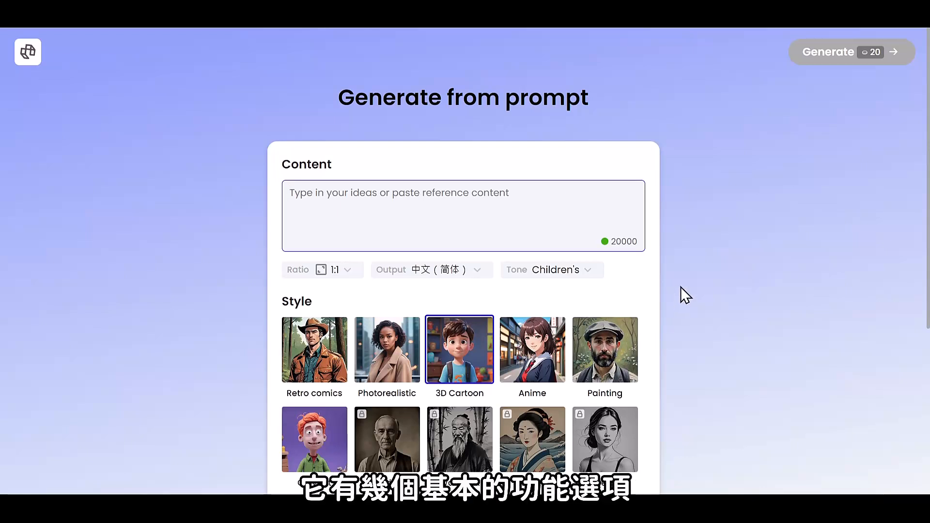
# - Examine the ratio, output language, tone and style options, along with the sample prompts offered for story generation
pyautogui.scroll(-1, 681, 286)
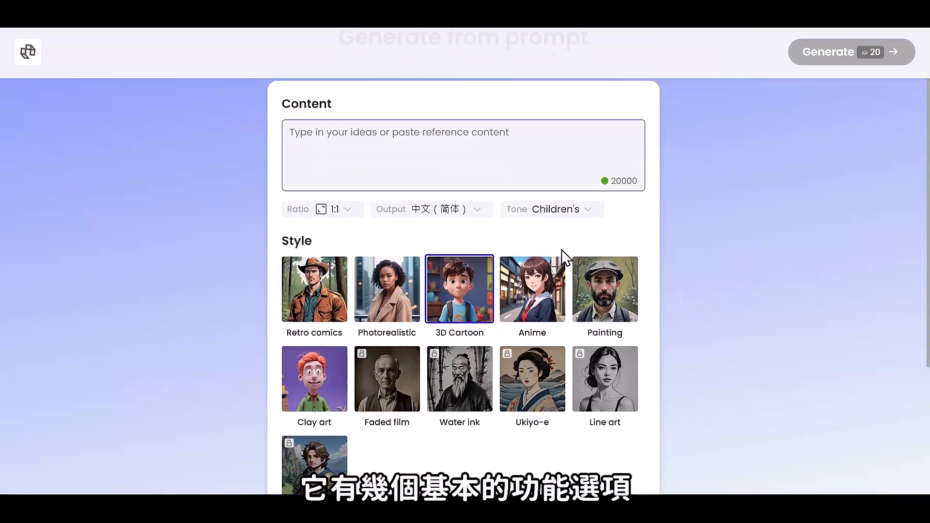
pyautogui.click(354, 219)
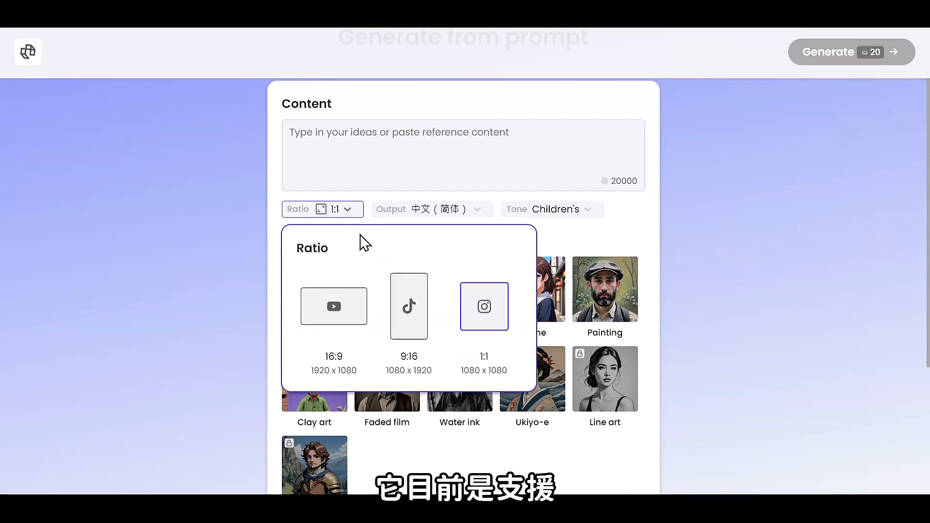
pyautogui.click(478, 218)
pyautogui.click(477, 214)
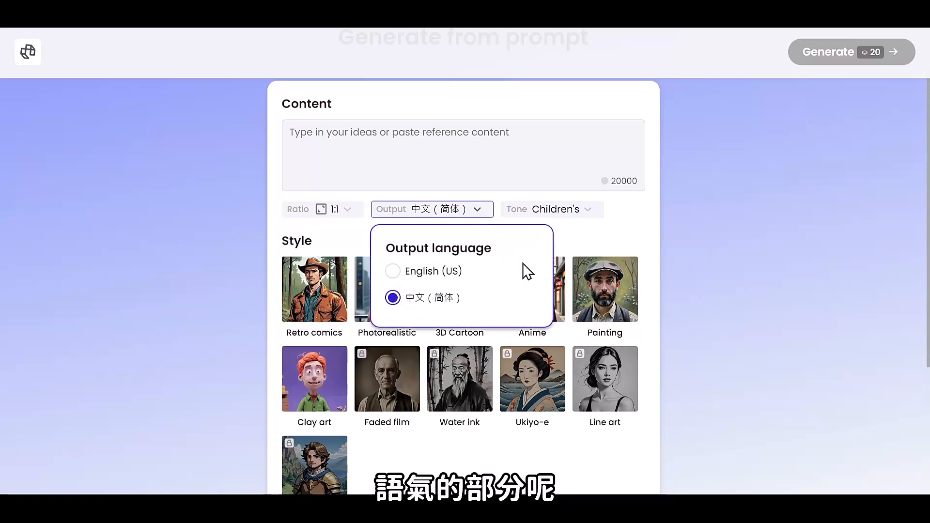
pyautogui.click(659, 237)
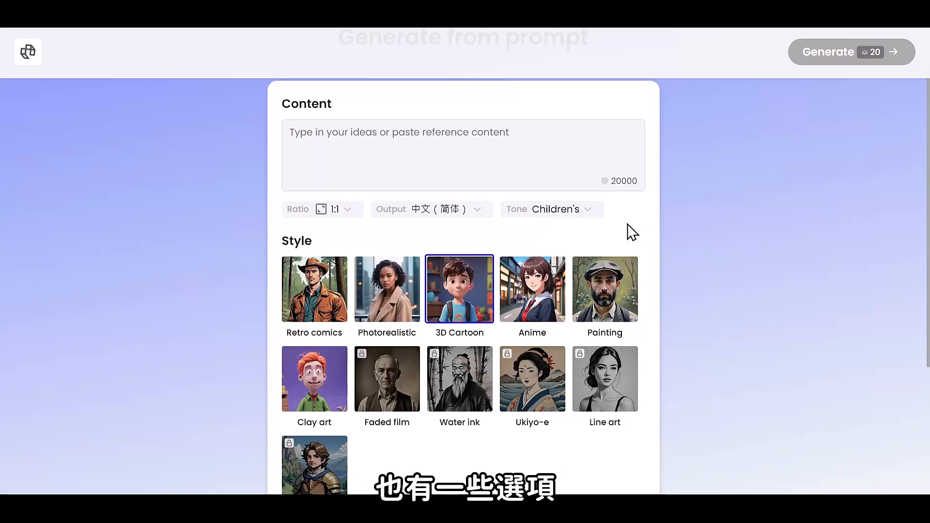
pyautogui.click(591, 224)
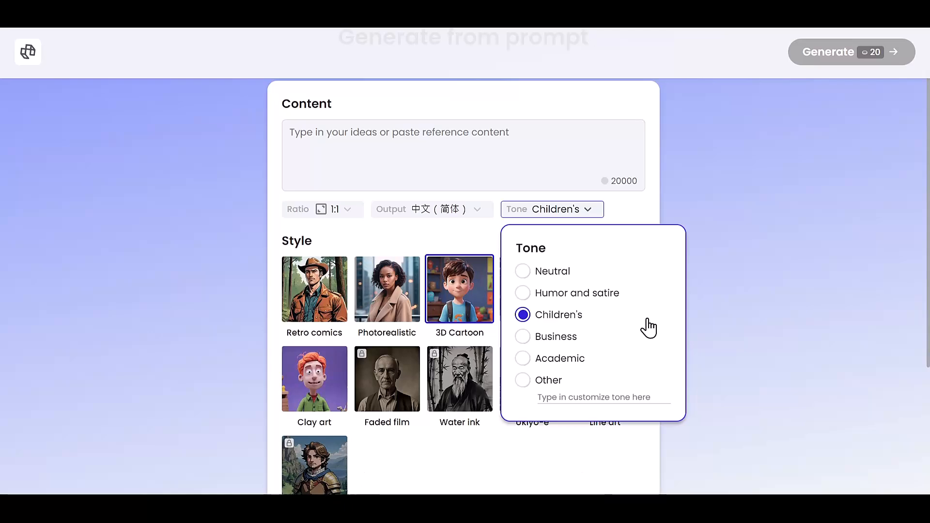
pyautogui.click(721, 278)
pyautogui.scroll(-1, 722, 278)
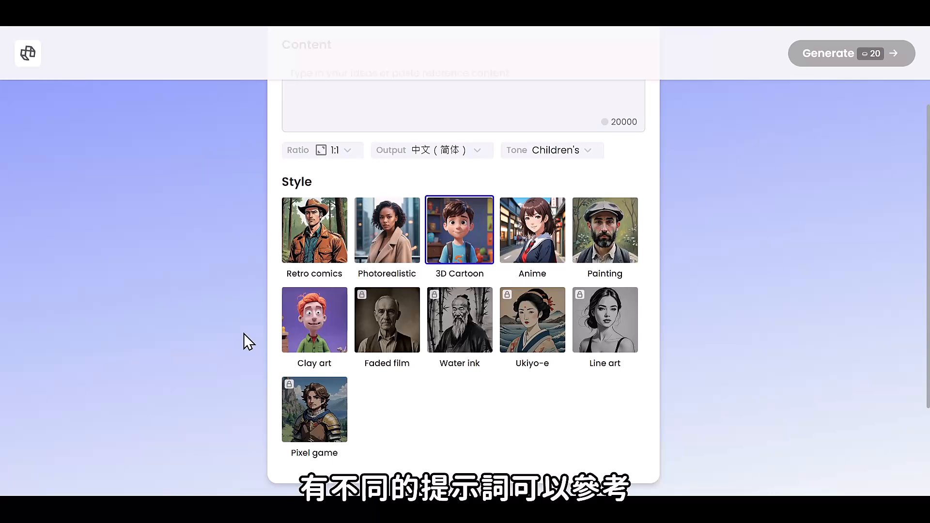
pyautogui.scroll(-3, 243, 333)
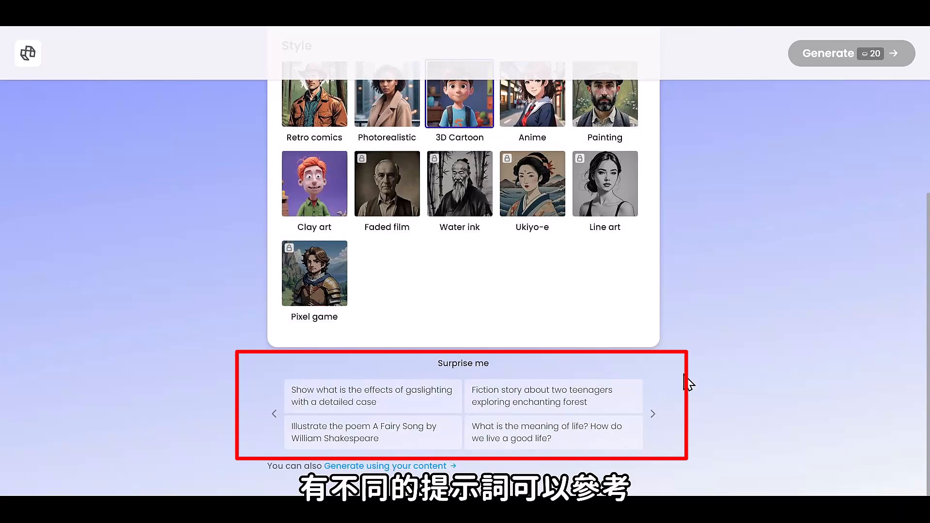
# - Enter the story prompt 一隻可愛的橘貓去上班的故事 and generate the story in the 3D Cartoon style
pyautogui.scroll(6, 680, 379)
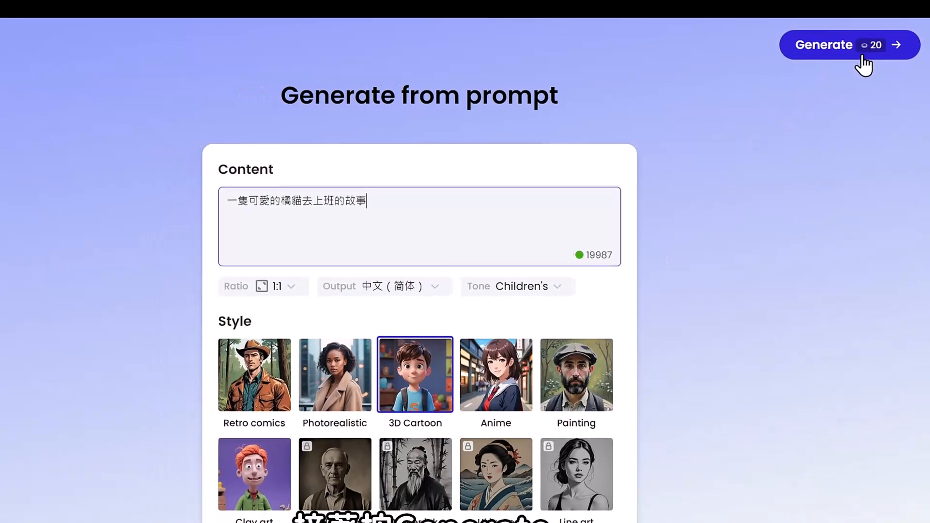
pyautogui.click(863, 57)
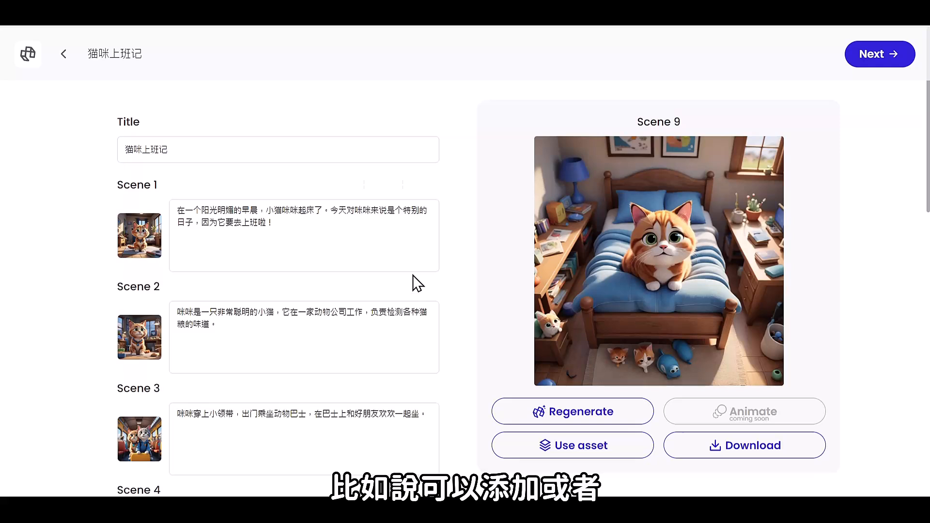
# - Review the generated scenes from Scene 1 to Scene 9, checking their images and texts
pyautogui.click(413, 253)
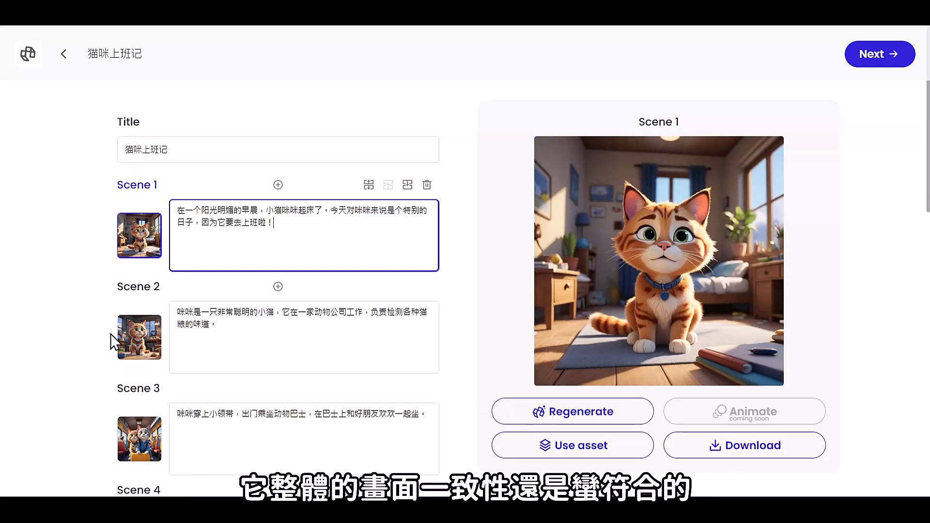
pyautogui.scroll(-1, 111, 333)
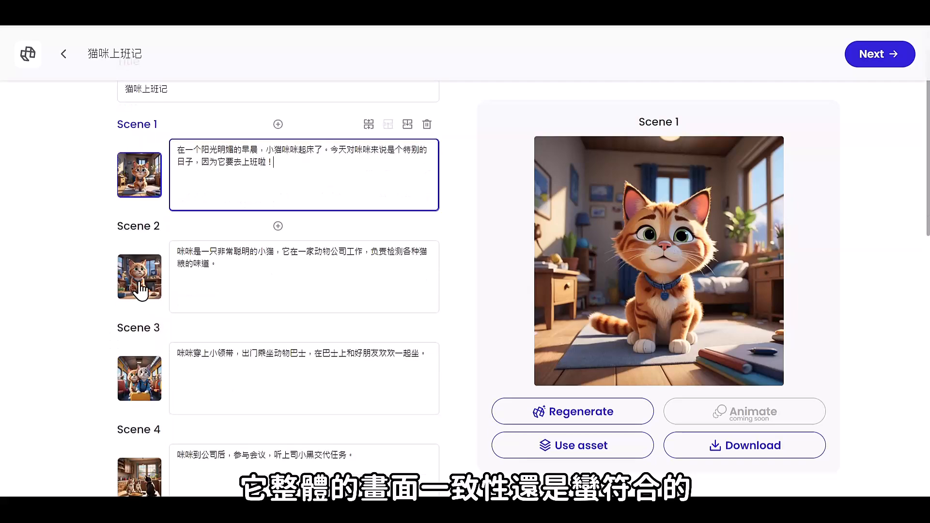
pyautogui.click(140, 290)
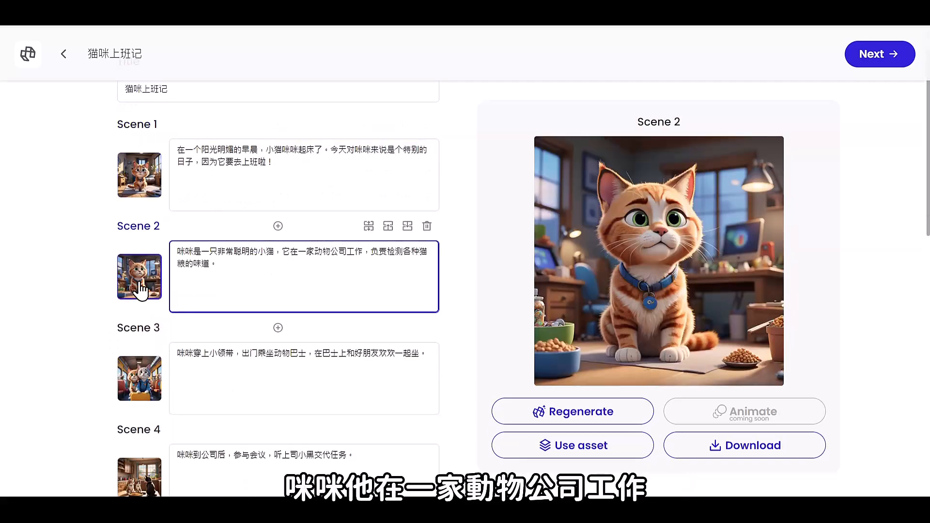
pyautogui.scroll(-2, 141, 290)
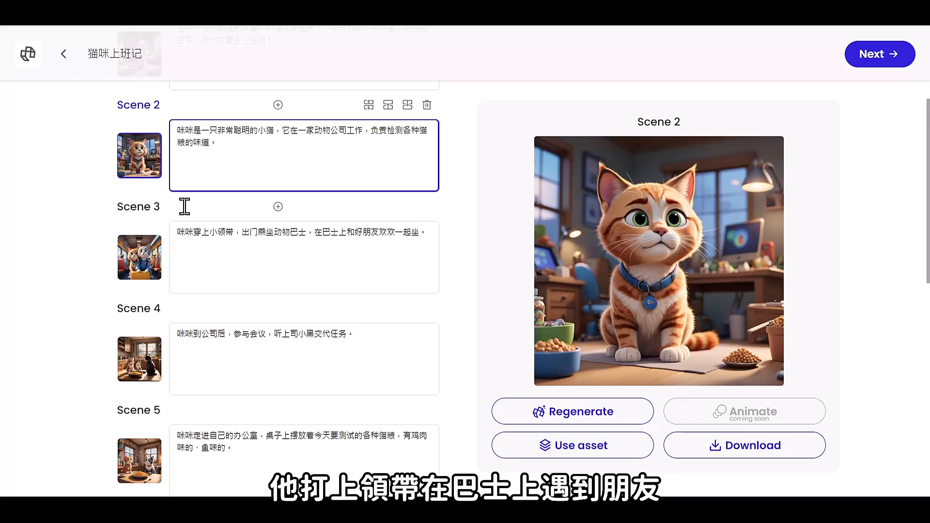
pyautogui.click(146, 280)
pyautogui.scroll(-3, 149, 274)
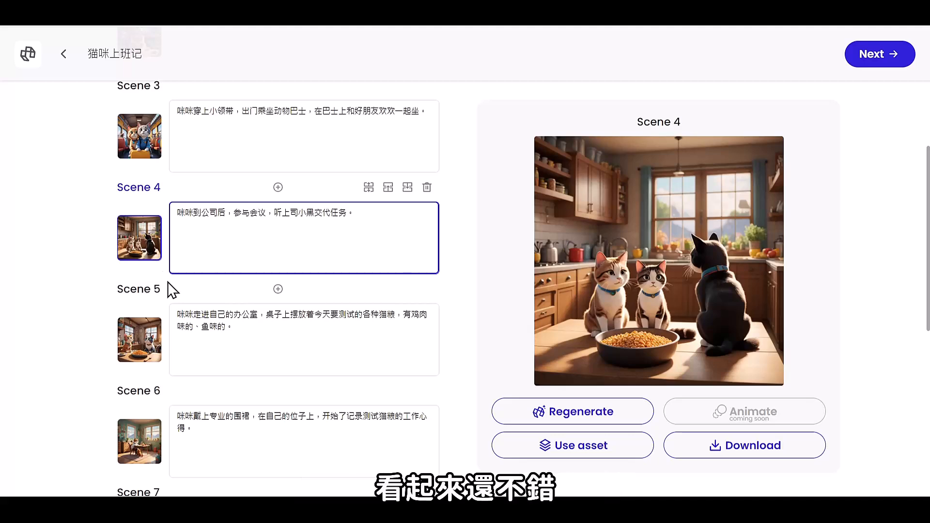
pyautogui.scroll(-9, 169, 285)
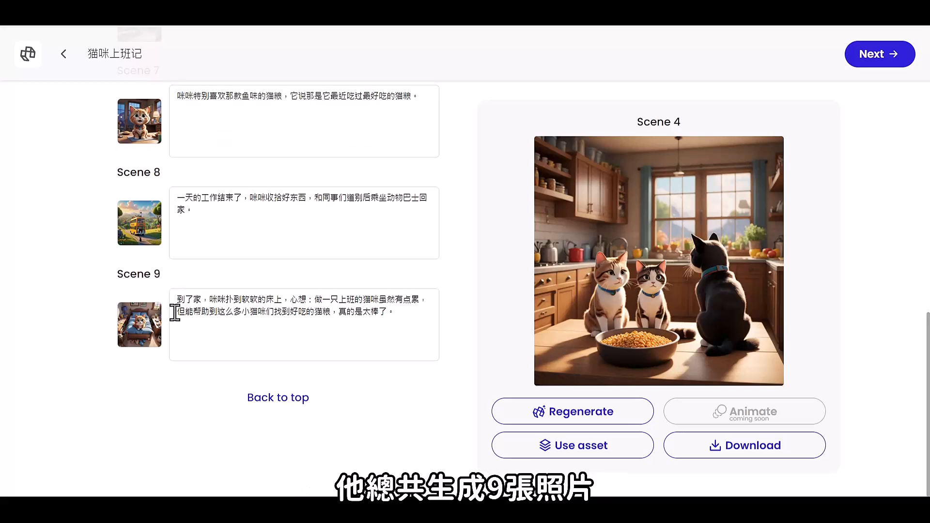
pyautogui.click(153, 231)
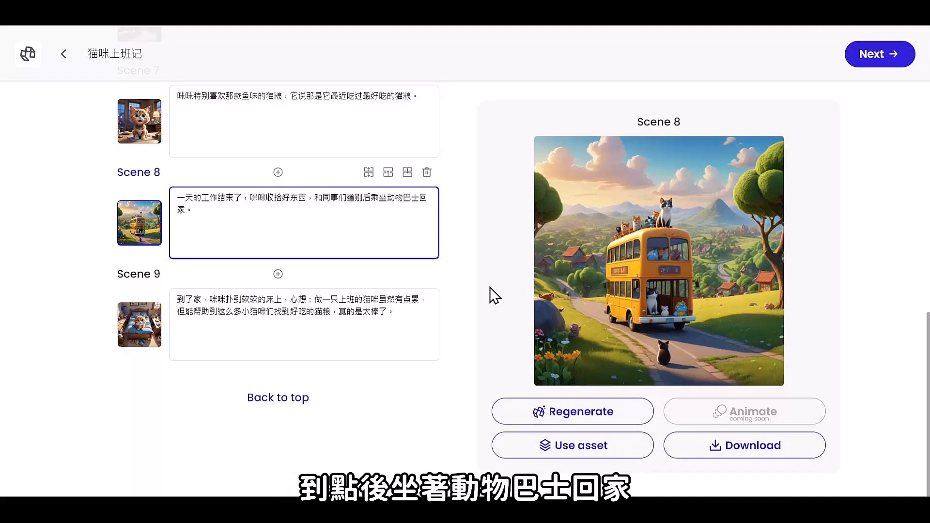
pyautogui.click(154, 338)
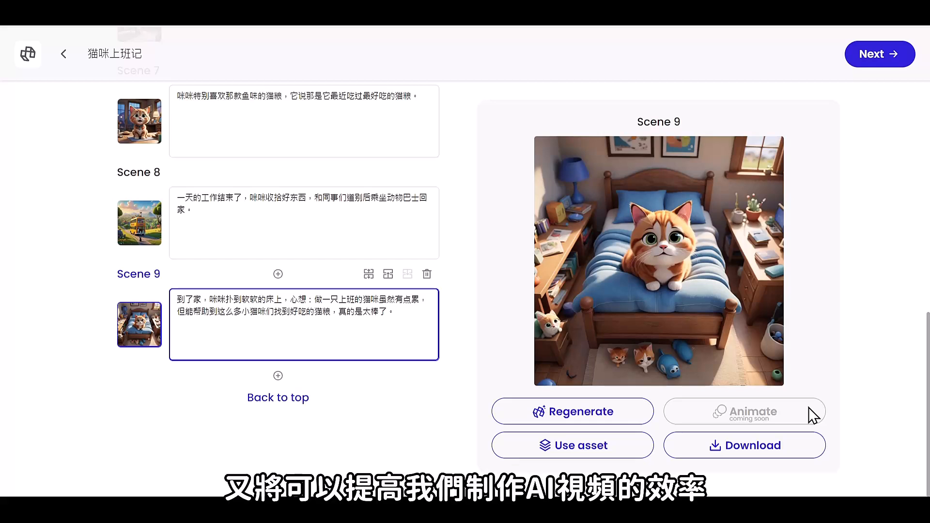
# - Proceed to the video settings and choose the red title style, the yellow subtitle style and the Image thumbnail
pyautogui.scroll(15, 861, 308)
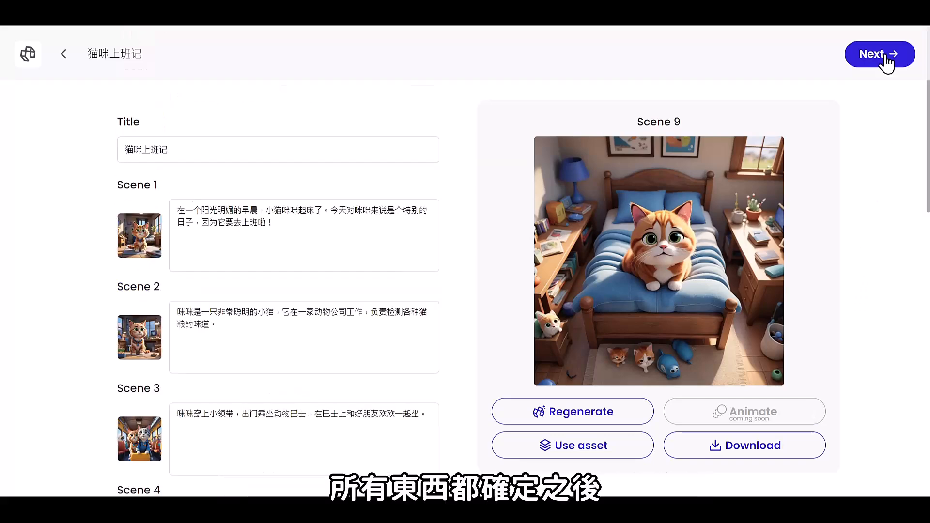
pyautogui.click(877, 53)
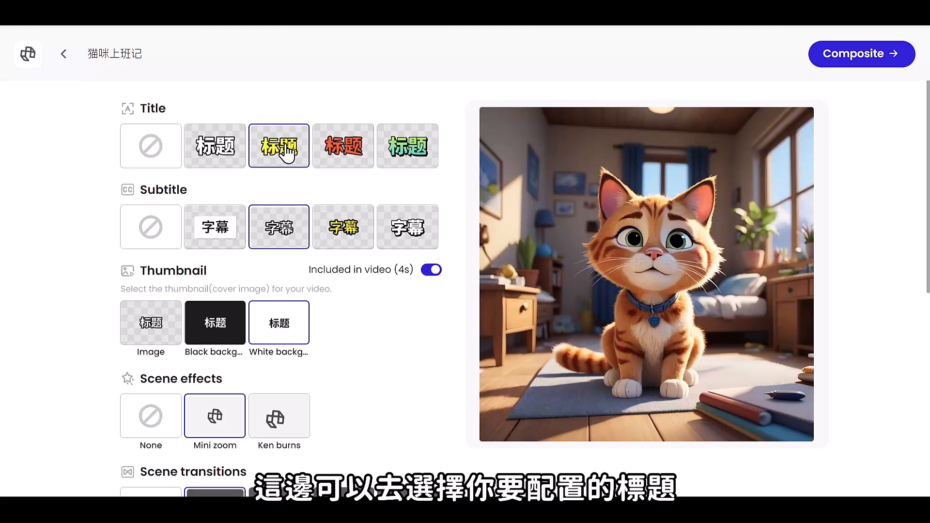
pyautogui.click(341, 156)
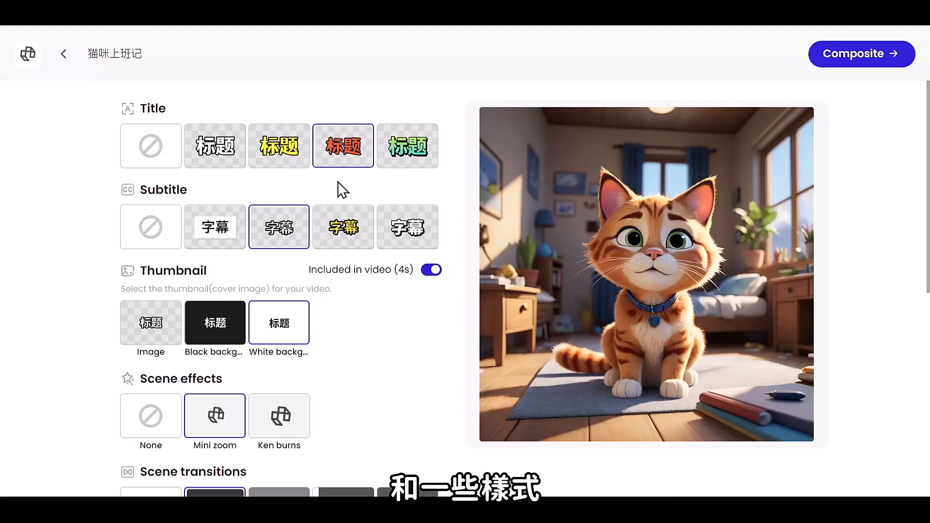
pyautogui.click(343, 227)
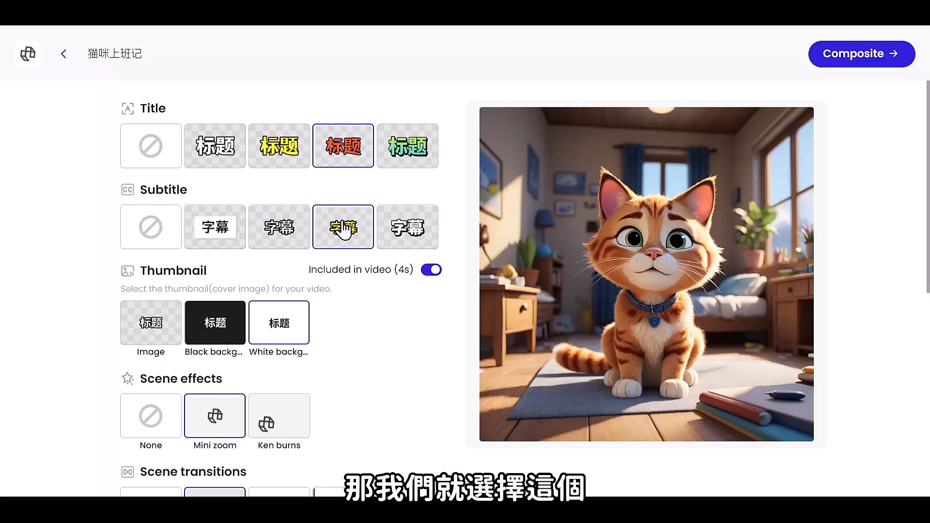
pyautogui.scroll(-1, 334, 320)
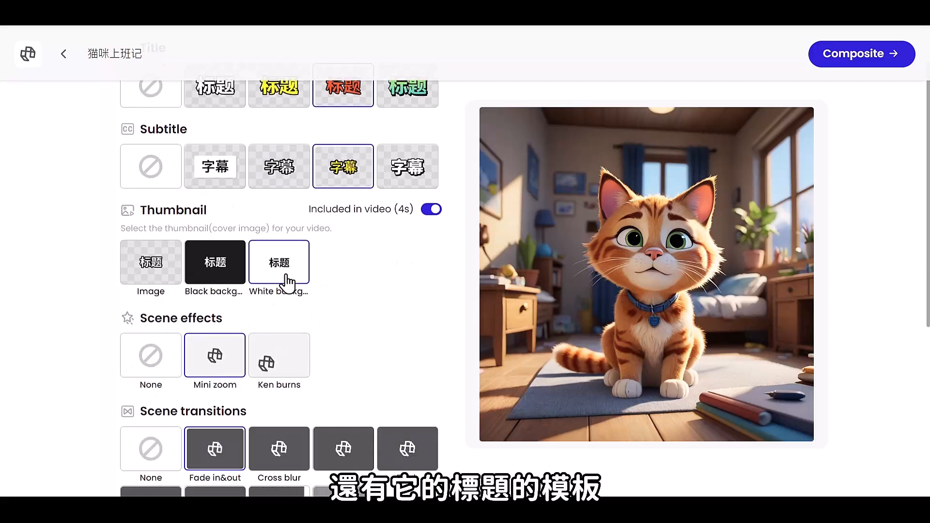
pyautogui.click(163, 280)
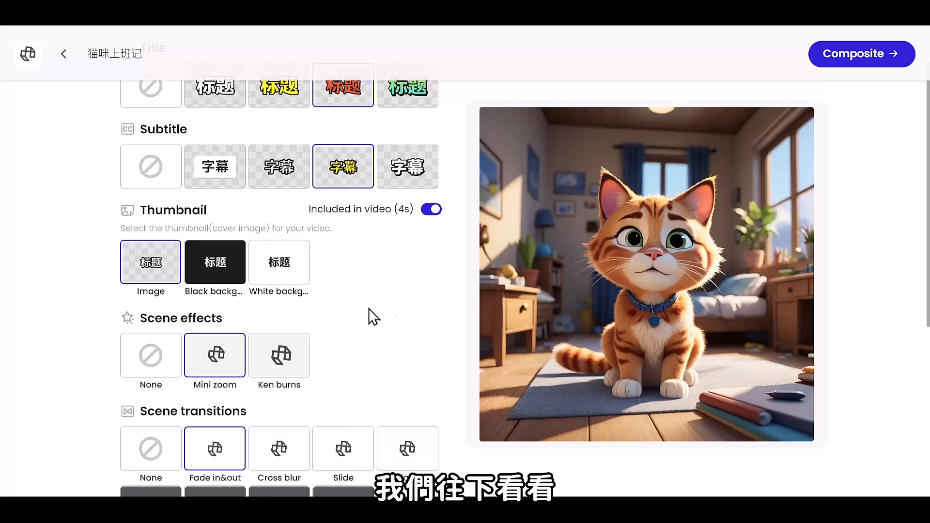
# - Preview the Movie narration Female voiceover and composite the video with the Fade in&out transition
pyautogui.scroll(-5, 449, 295)
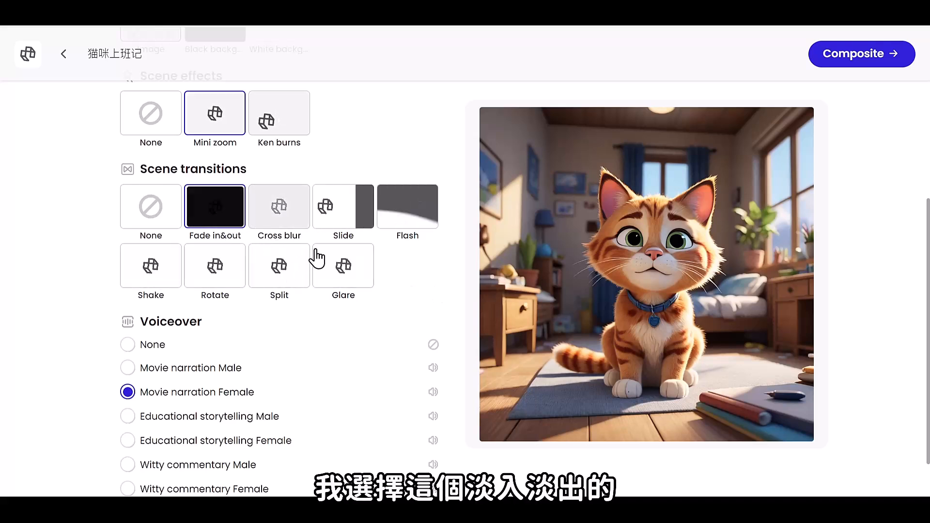
pyautogui.scroll(-1, 426, 291)
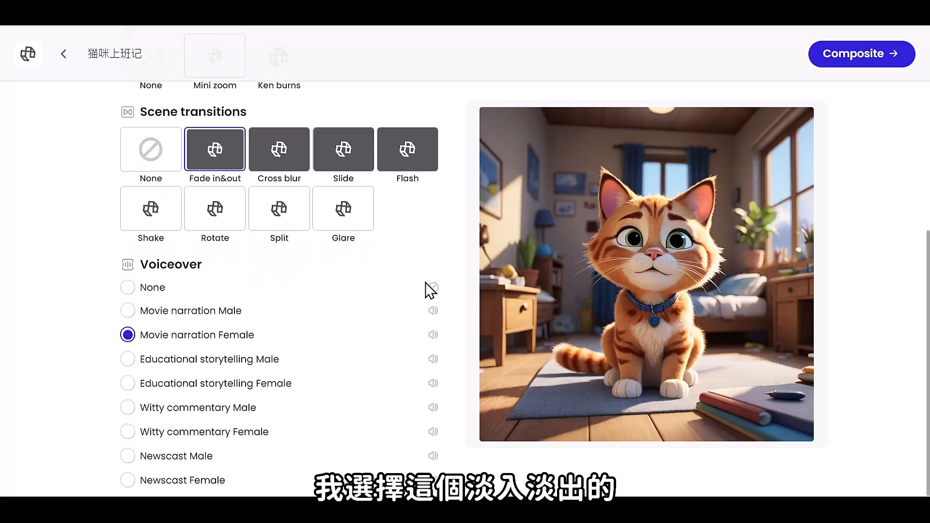
pyautogui.click(434, 338)
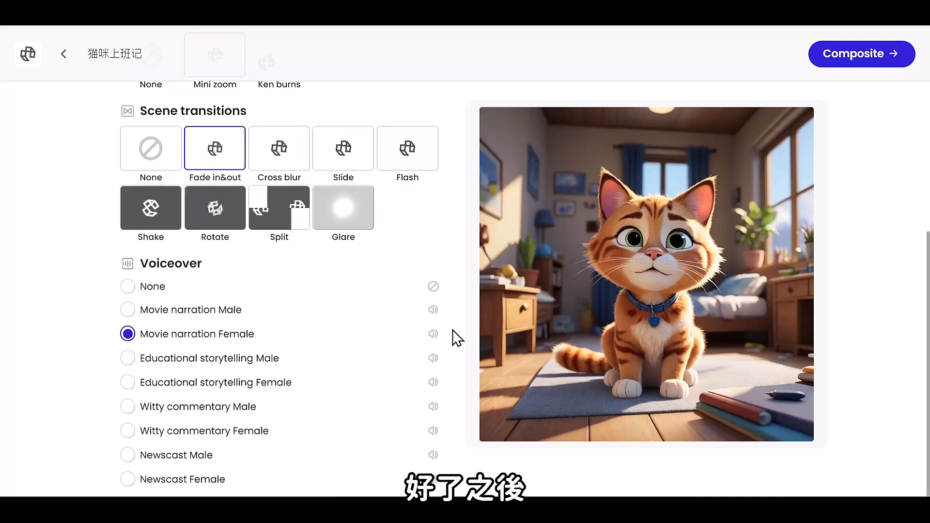
pyautogui.click(849, 55)
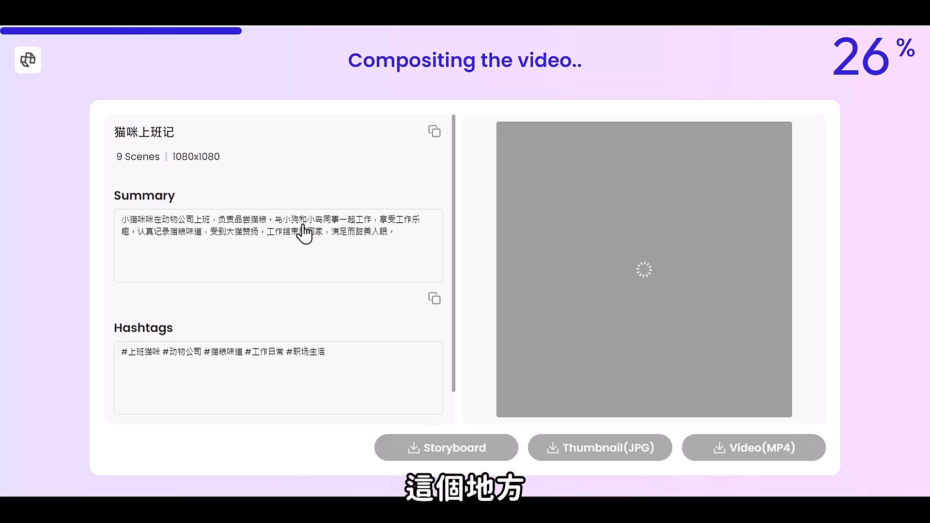
# - Delete the words 小狗和小鸟 from the story summary
pyautogui.click(294, 238)
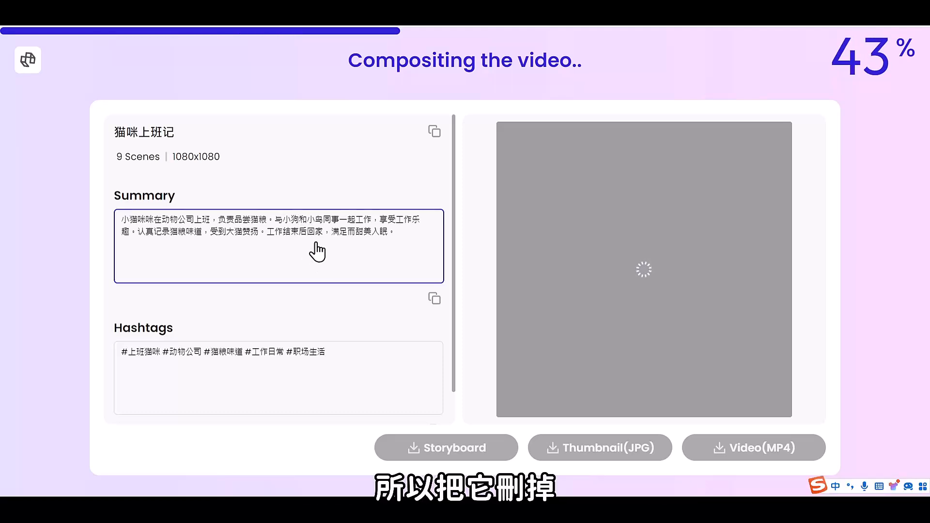
pyautogui.press('BackSpace')
pyautogui.press('BackSpace')
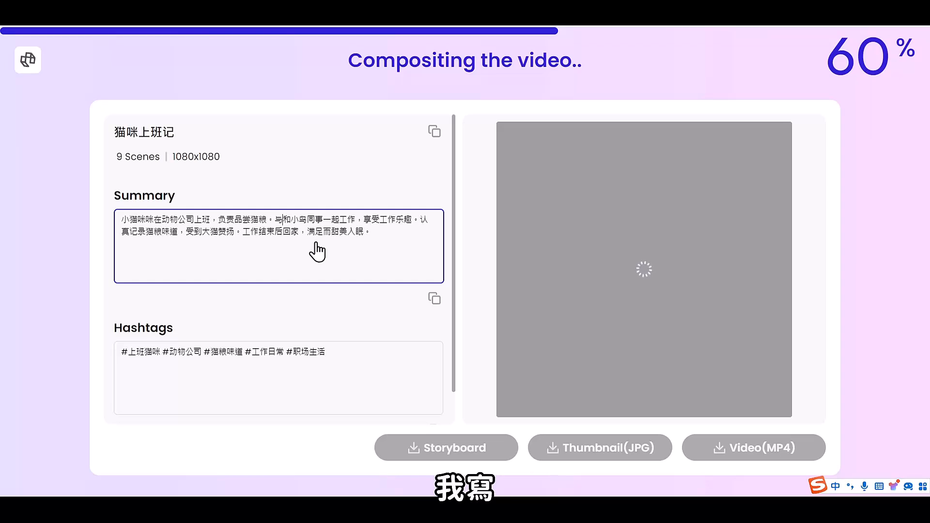
pyautogui.press('BackSpace')
pyautogui.press('BackSpace')
pyautogui.press('BackSpace')
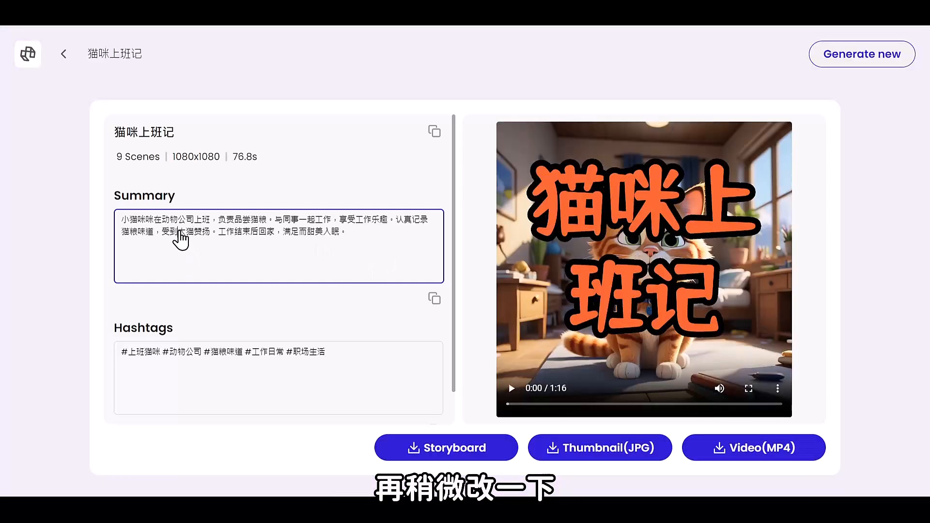
pyautogui.click(179, 232)
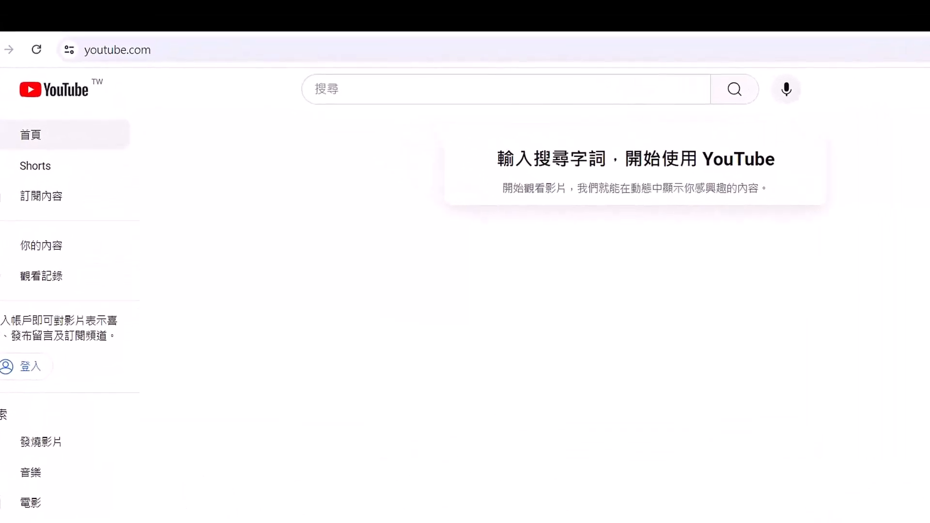
# - Search YouTube for "ai cat" and open the "The kitten is missing" Short from the results
pyautogui.click(380, 89)
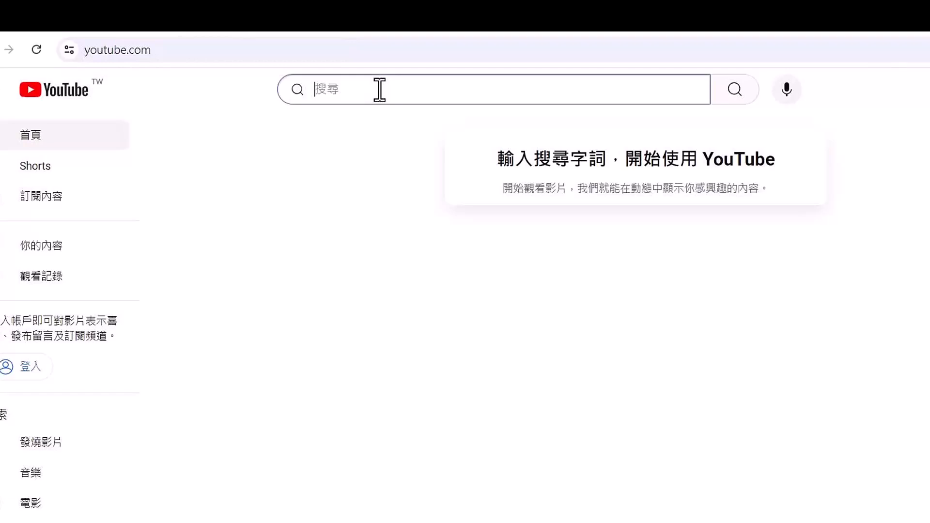
pyautogui.write('ai cat')
pyautogui.press('Return')
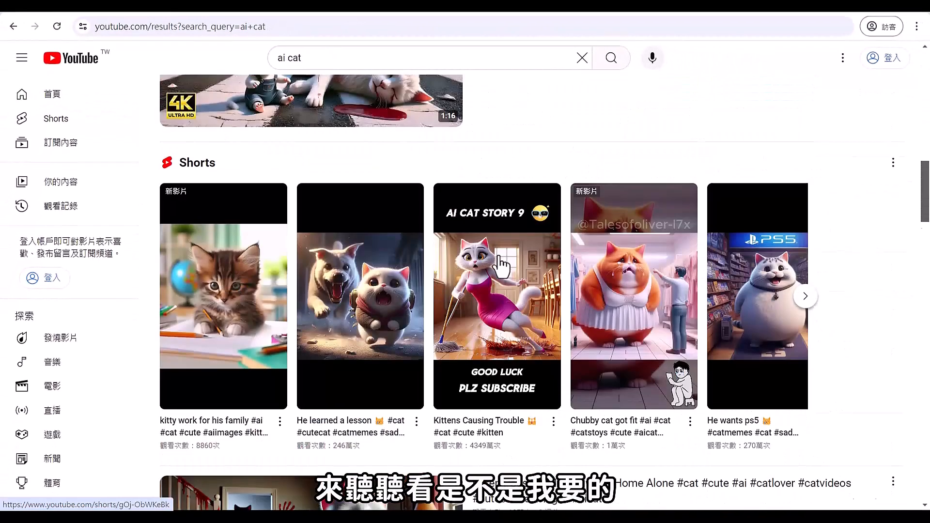
pyautogui.scroll(-10, 499, 257)
pyautogui.scroll(2, 554, 266)
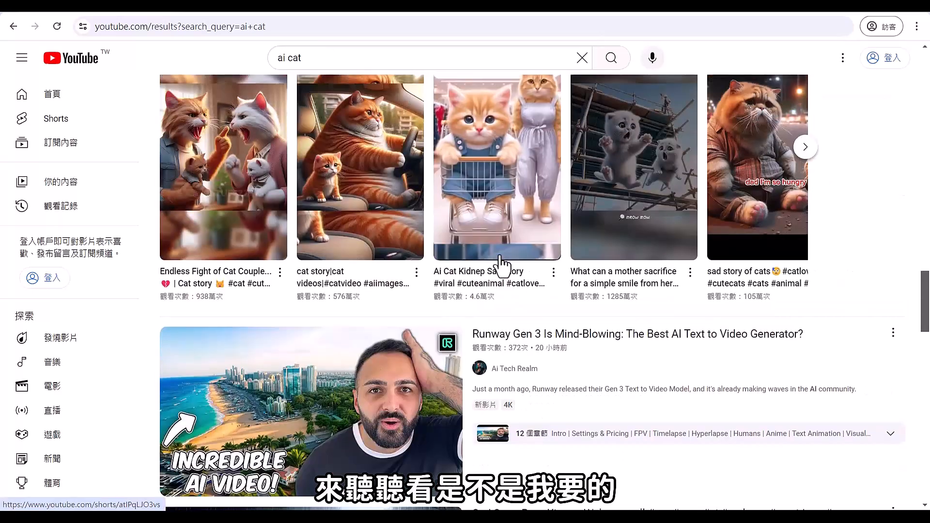
pyautogui.scroll(-7, 553, 271)
pyautogui.click(333, 355)
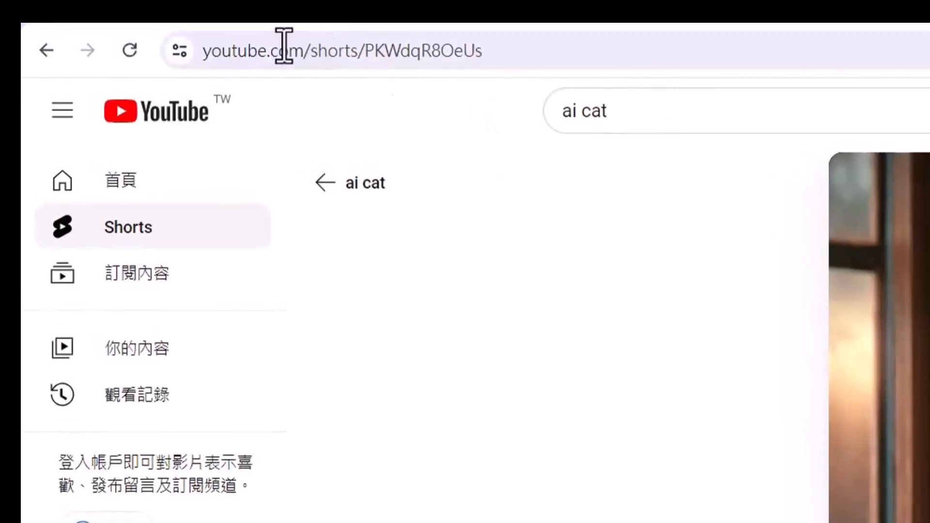
# - Insert 9x before youtube in the Short's web address to load it in 9xBuddy, and extract the MP3 download link
pyautogui.click(206, 50)
pyautogui.write('9x')
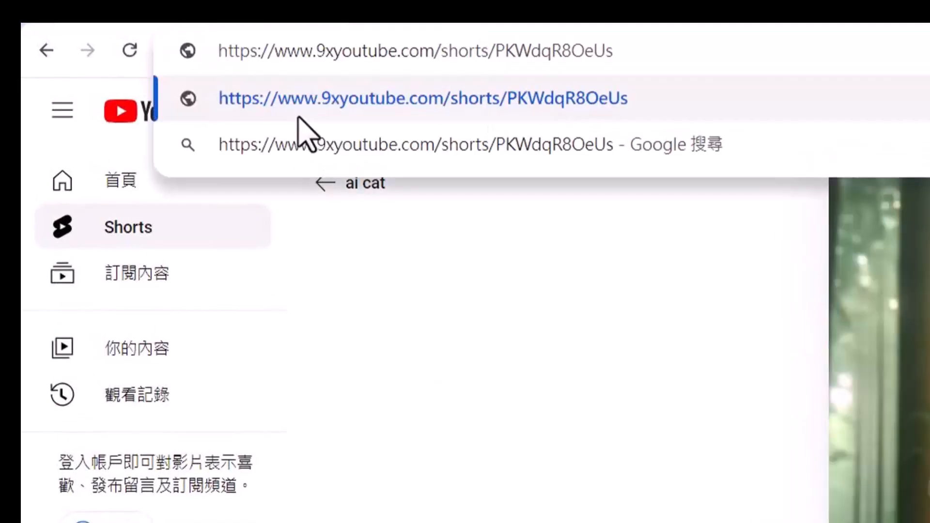
pyautogui.press('Return')
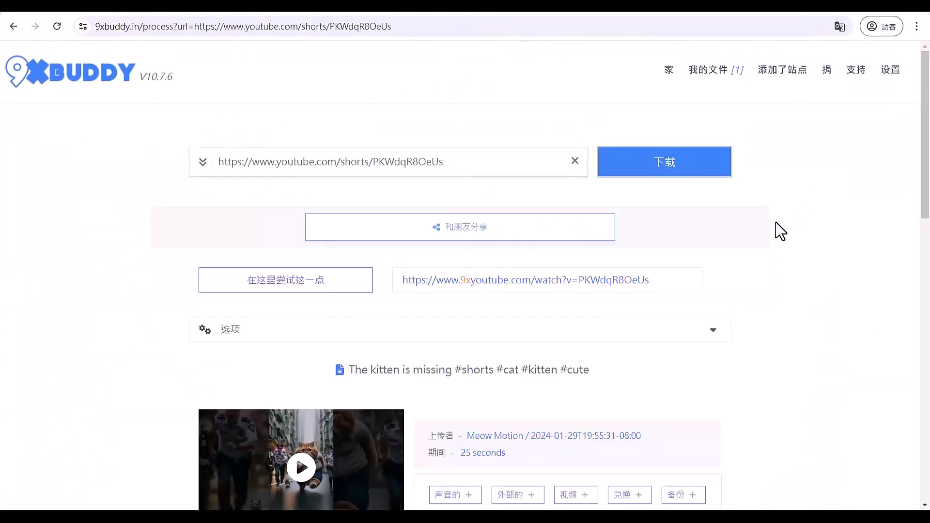
pyautogui.scroll(-8, 792, 222)
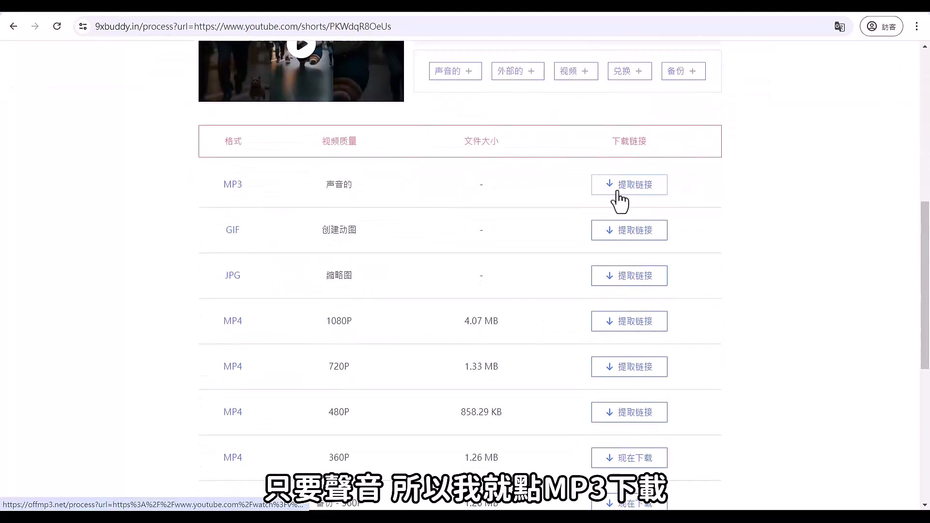
pyautogui.click(618, 193)
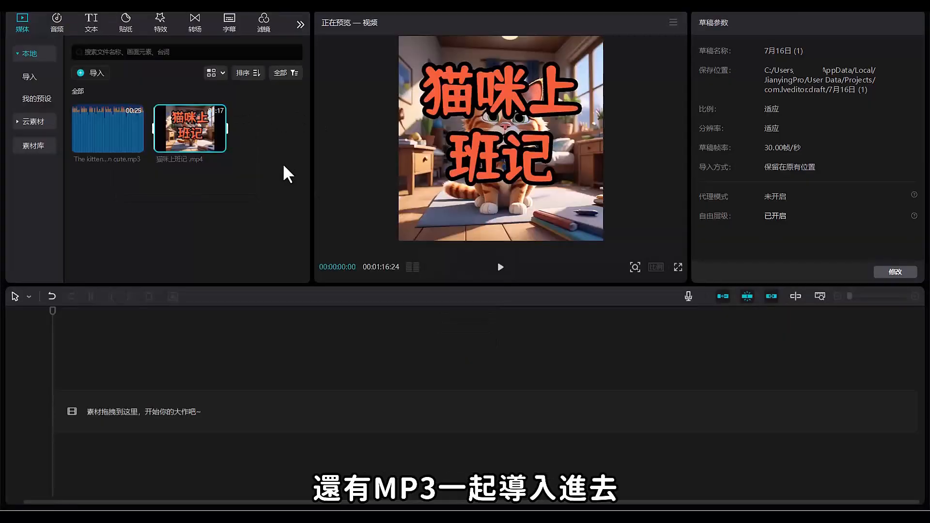
# - In Jianying, place the cat video and the MP3 on the timeline, and add two copies of the audio end to end after it
pyautogui.moveTo(186, 136); pyautogui.dragTo(69, 366)
pyautogui.moveTo(124, 143); pyautogui.dragTo(119, 443)
pyautogui.rightClick(179, 454)
pyautogui.click(196, 243)
pyautogui.hotkey('ctrl', 'v')
pyautogui.moveTo(187, 452); pyautogui.dragTo(264, 429)
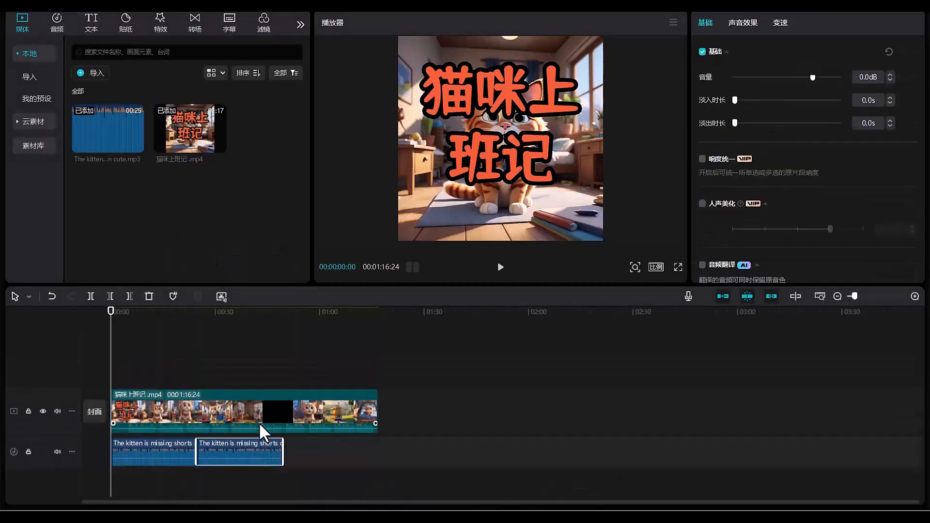
pyautogui.hotkey('ctrl', 'v')
pyautogui.moveTo(146, 449); pyautogui.dragTo(318, 419)
# - Lower the volume of all three background music clips together and play a short stretch to check the balance
pyautogui.moveTo(133, 477); pyautogui.dragTo(392, 444)
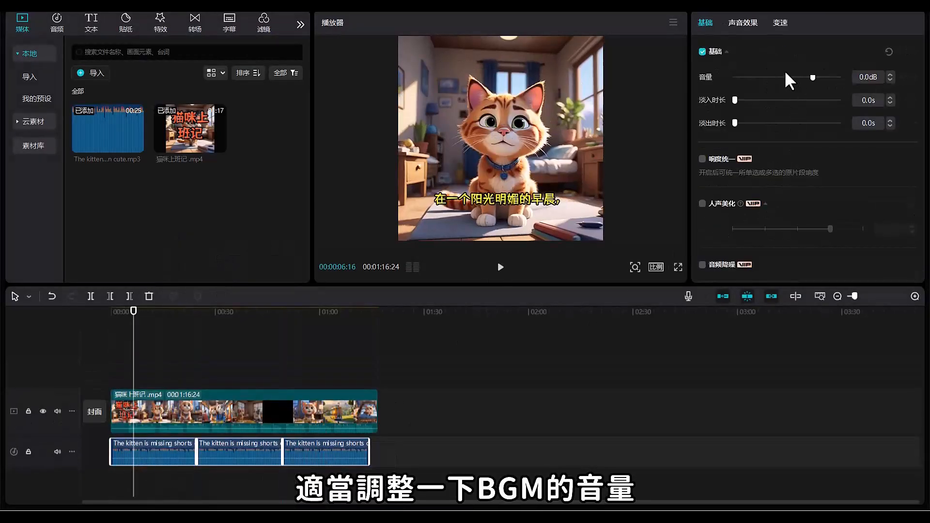
pyautogui.click(786, 77)
pyautogui.click(500, 267)
pyautogui.click(500, 267)
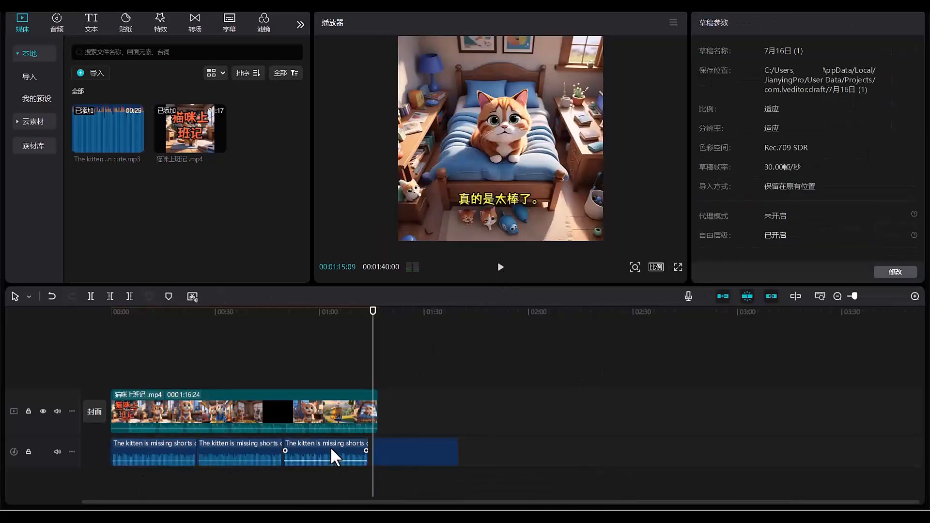
# - Trim the fourth background music clip to the end of the video and lower its volume to -8.5 dB
pyautogui.click(384, 452)
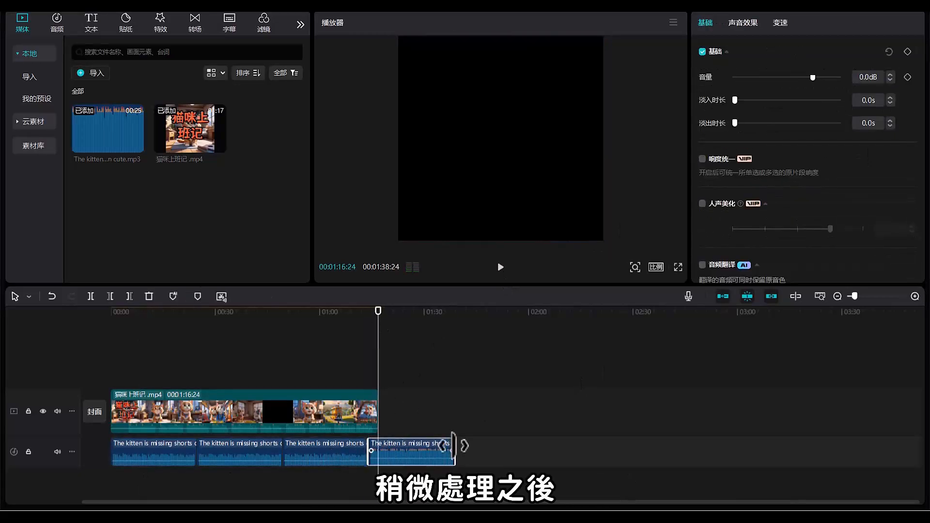
pyautogui.moveTo(453, 448); pyautogui.dragTo(378, 448)
pyautogui.click(89, 312)
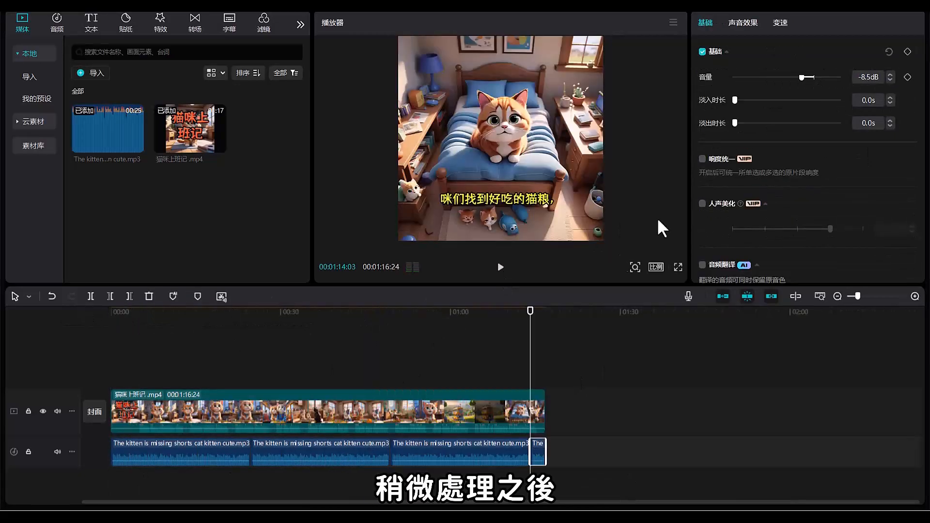
# - Export the finished video with the title 貓咪上班記
pyautogui.click(849, 13)
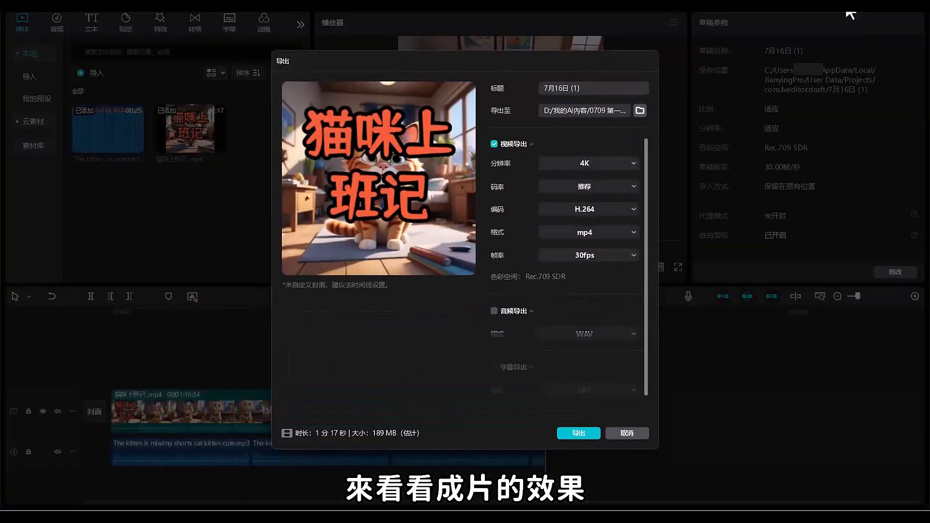
pyautogui.write('貓咪上班記')
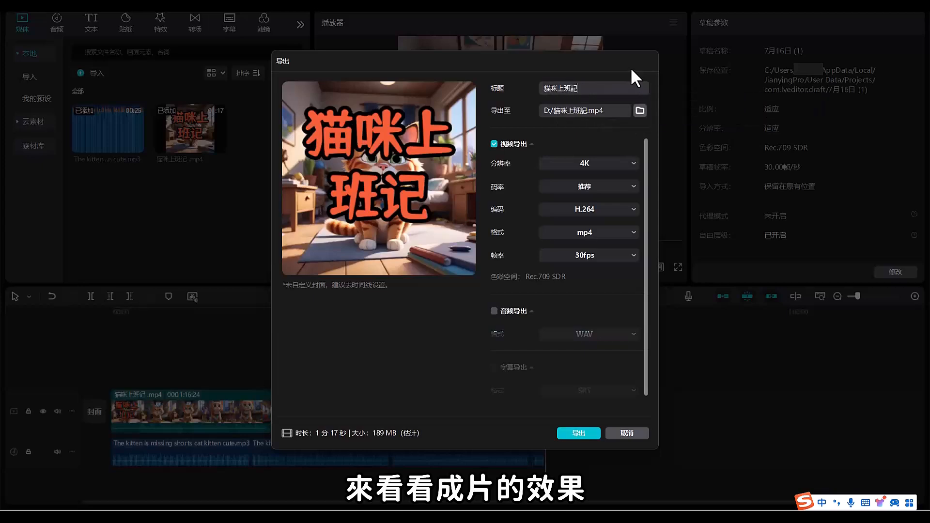
pyautogui.click(578, 432)
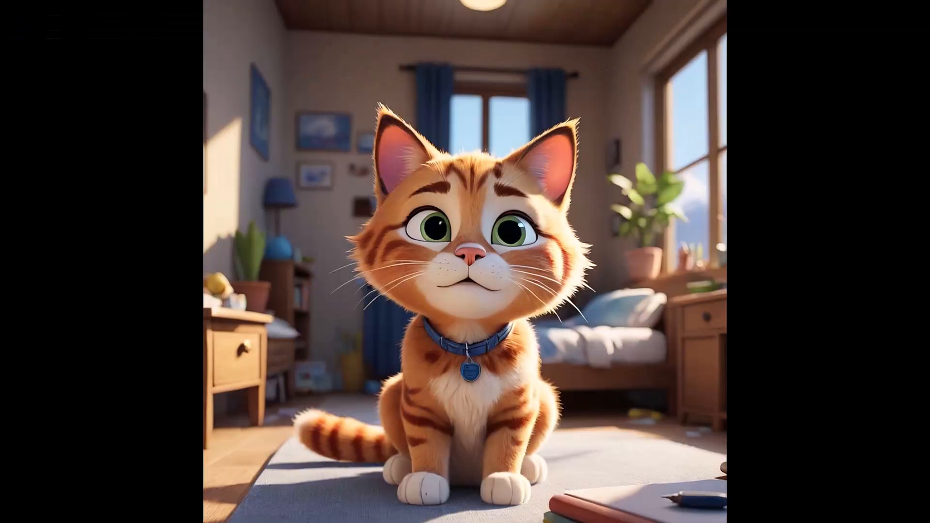